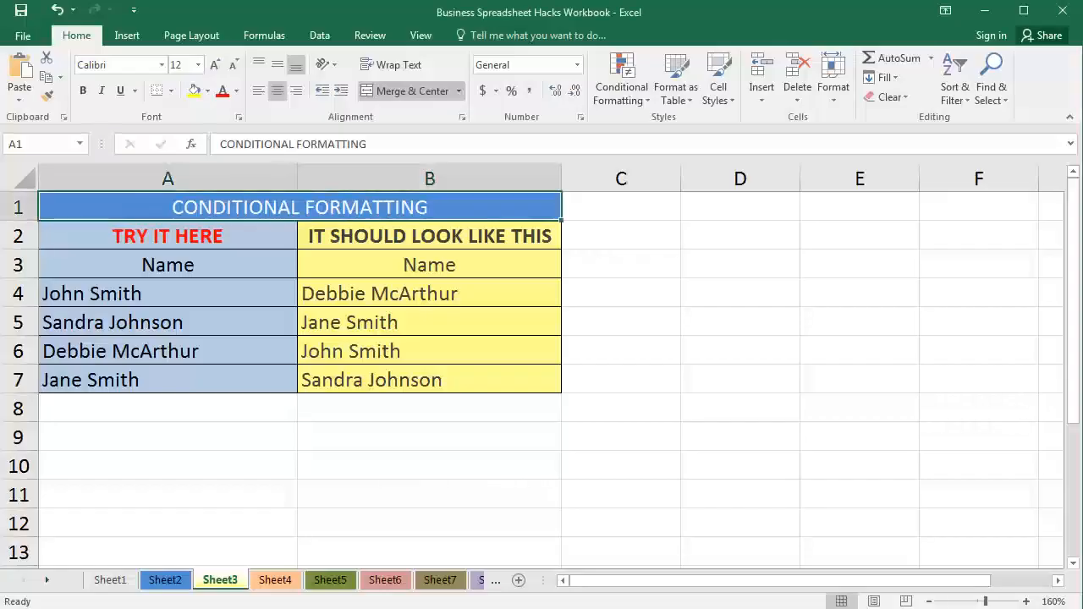
Compare the names in the TRY IT HERE column with those in the IT SHOULD LOOK LIKE THIS column on Sheet3
{"action": "left_click", "coordinate": [598, 320]}
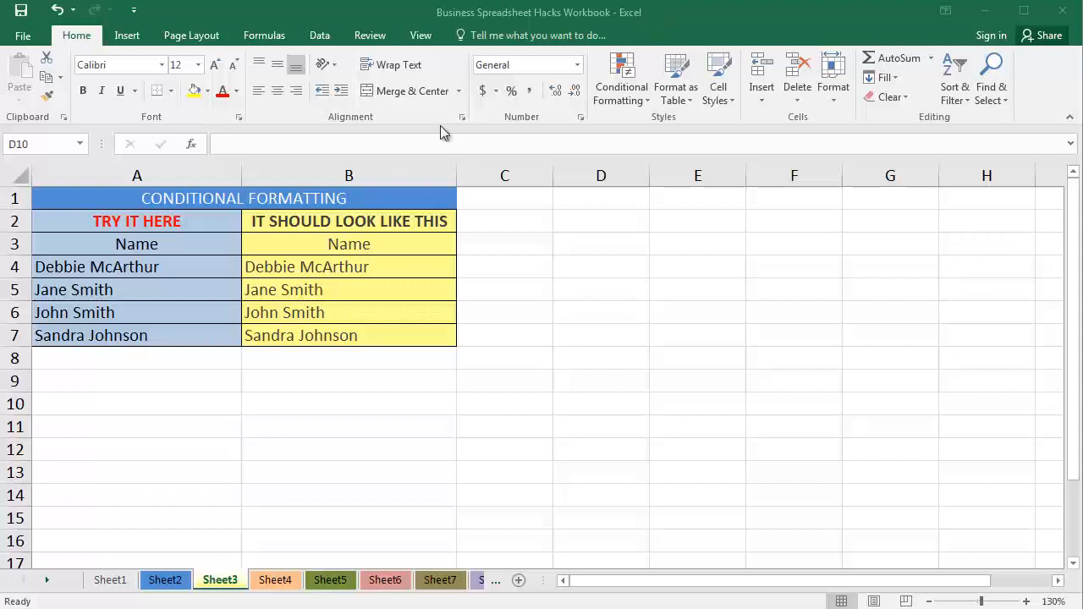
{"action": "left_click", "coordinate": [214, 590]}
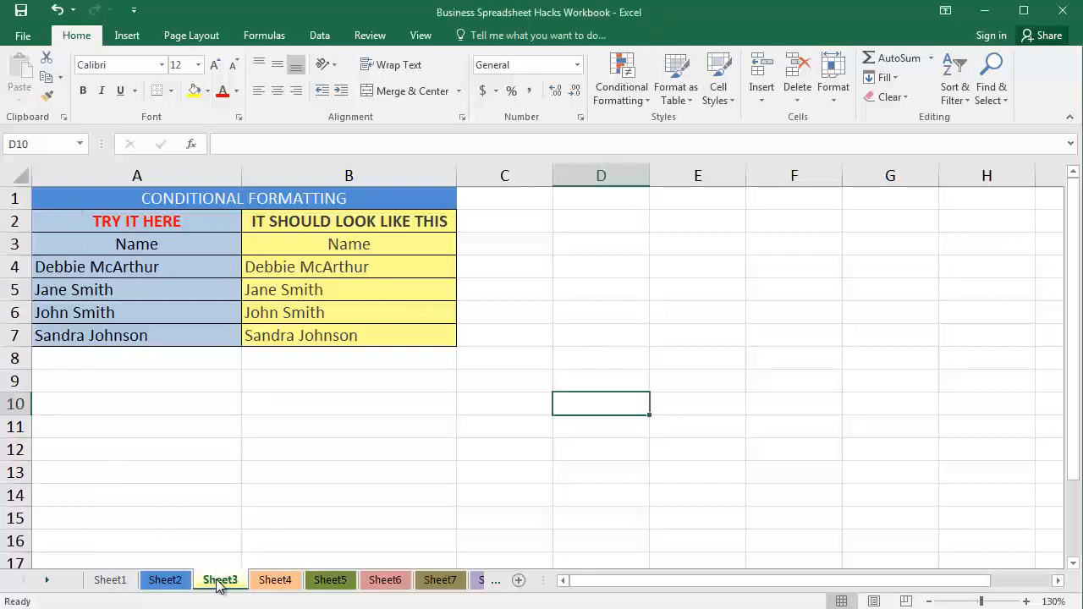
{"action": "left_click", "coordinate": [466, 339]}
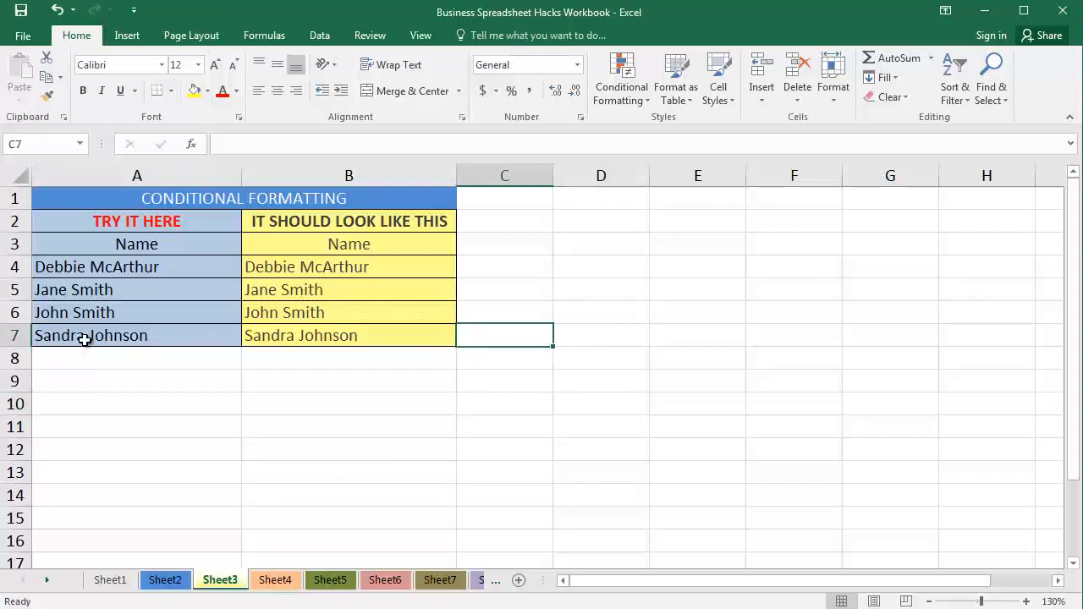
{"action": "left_click", "coordinate": [155, 268]}
{"action": "left_click", "coordinate": [167, 170]}
{"action": "key", "text": "Return"}
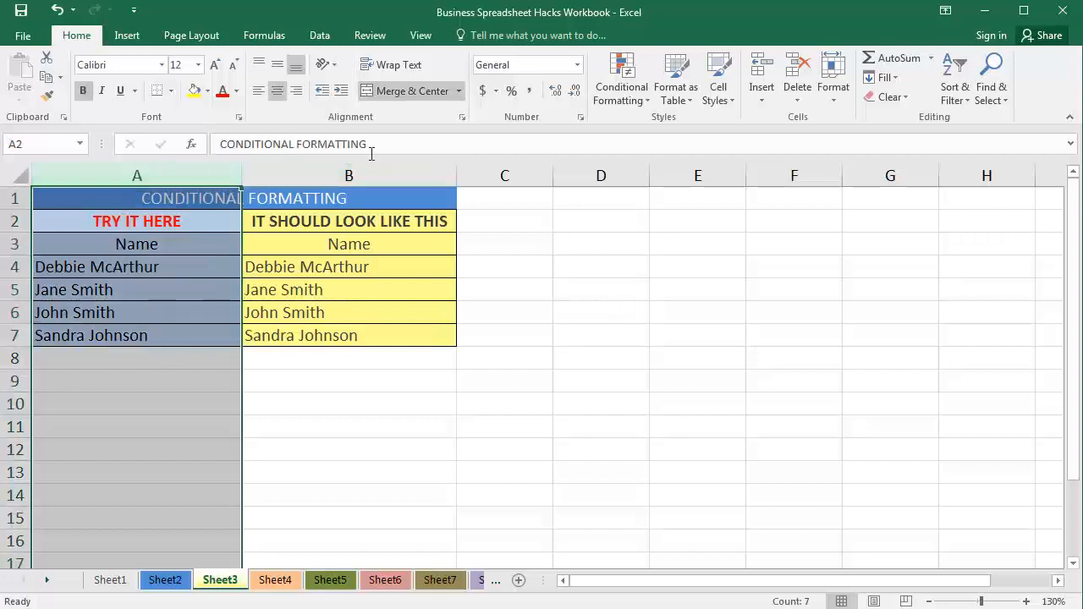
{"action": "left_click", "coordinate": [352, 175]}
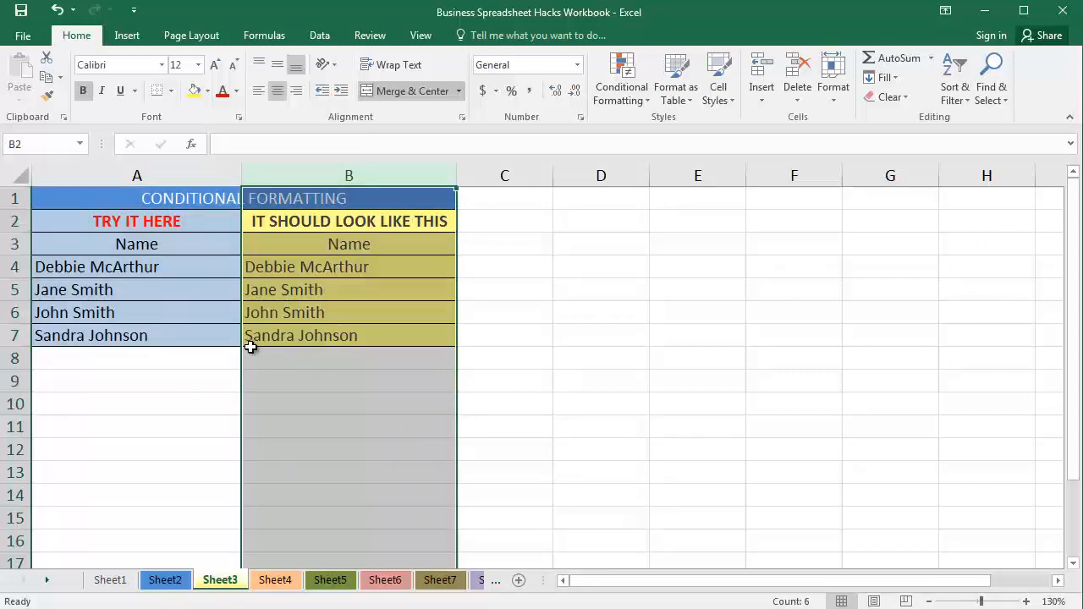
{"action": "left_click", "coordinate": [155, 175]}
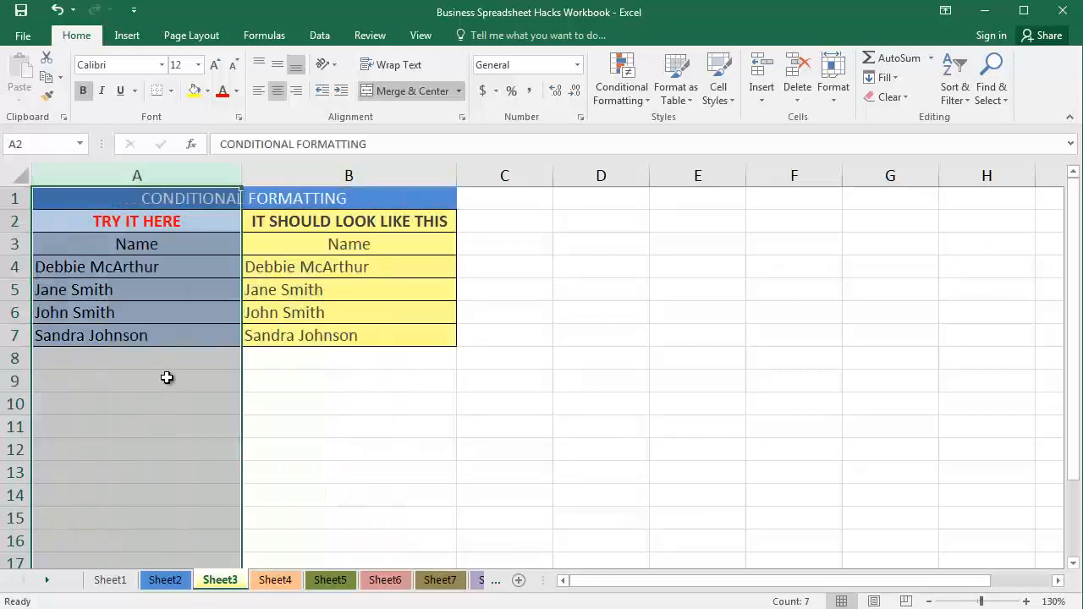
{"action": "left_click", "coordinate": [349, 174]}
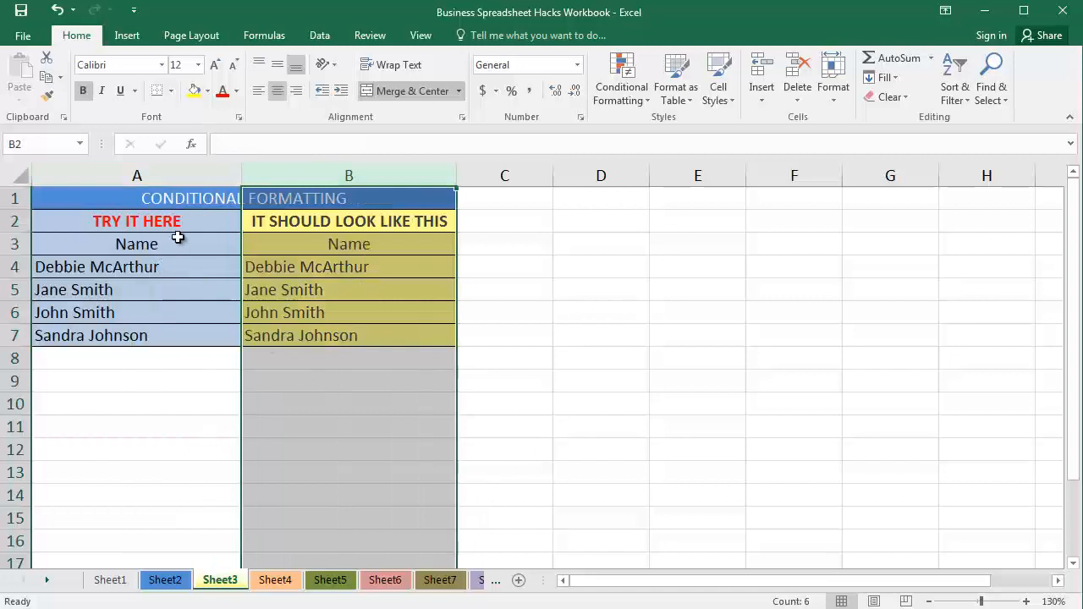
{"action": "left_click_drag", "start_coordinate": [127, 267], "coordinate": [123, 340]}
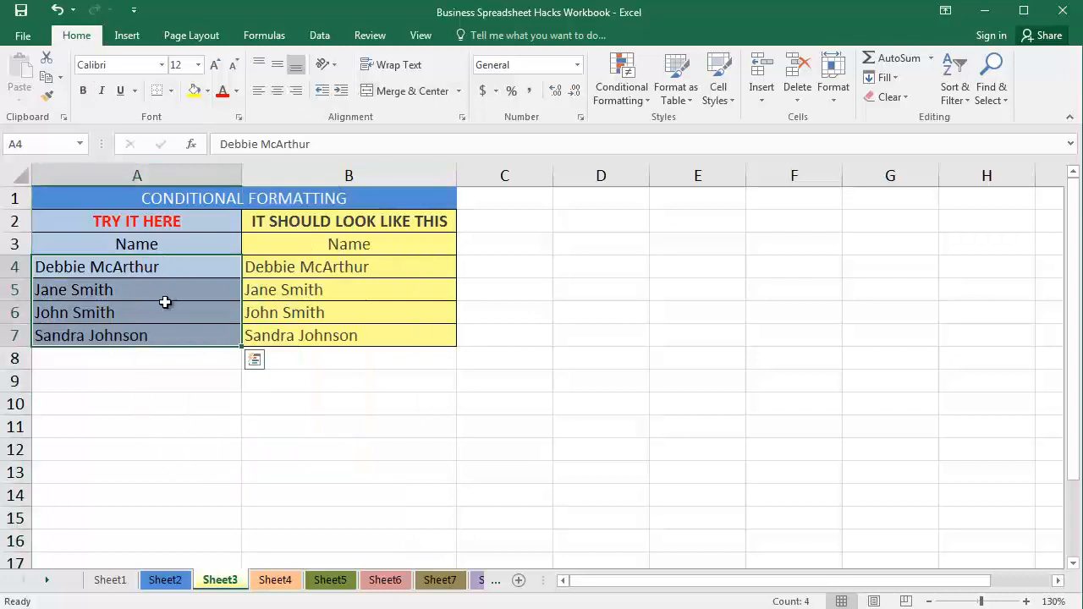
Replace the last entry of the TRY IT HERE list, in cell A7, with a different person's full name
{"action": "left_click", "coordinate": [145, 335]}
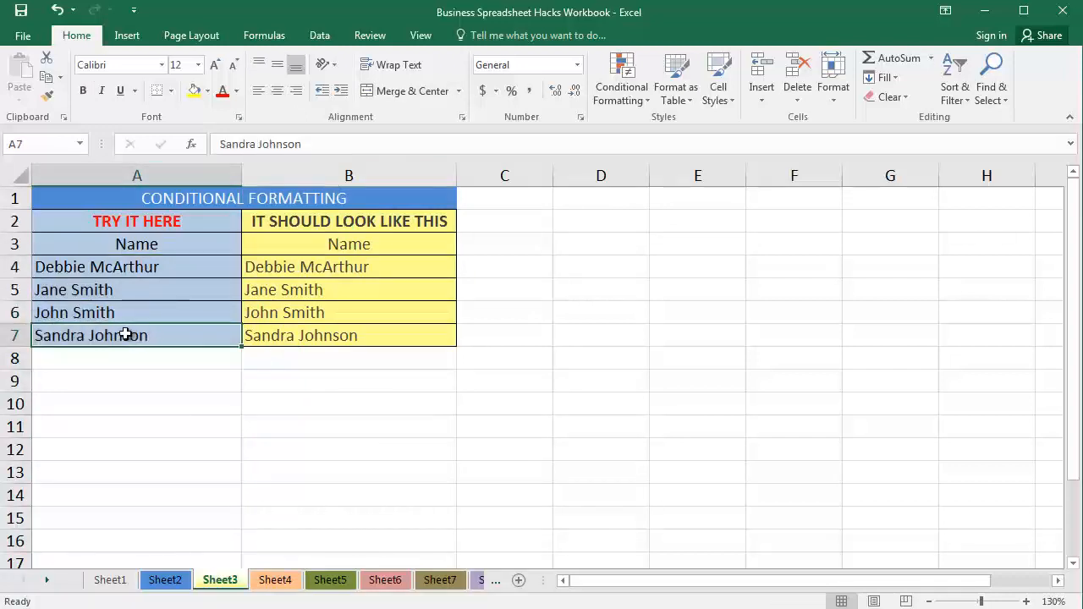
{"action": "double_click", "coordinate": [113, 335]}
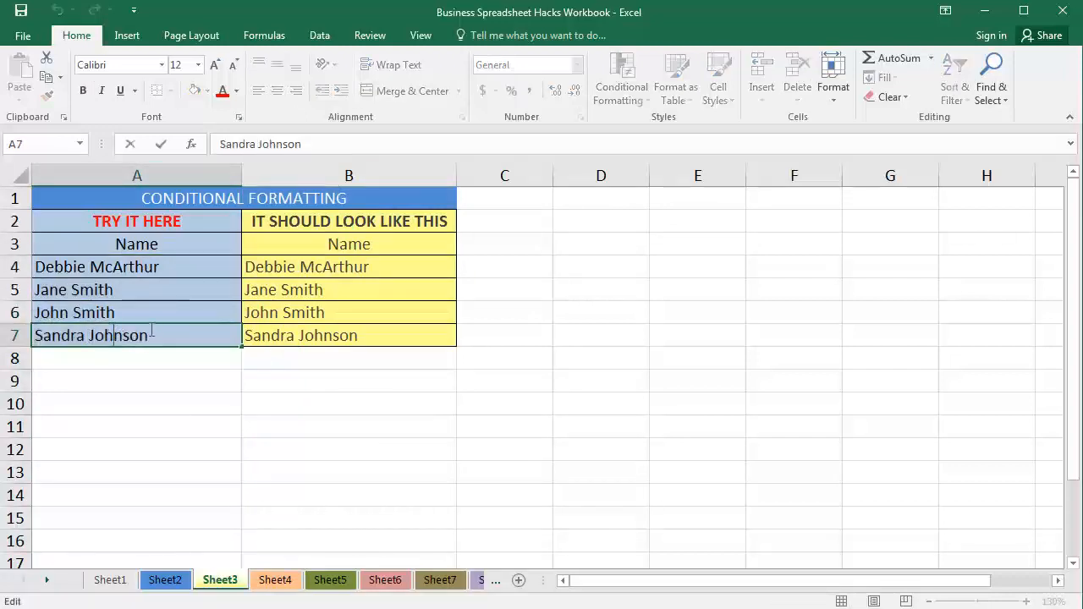
{"action": "left_click_drag", "start_coordinate": [151, 331], "coordinate": [19, 334]}
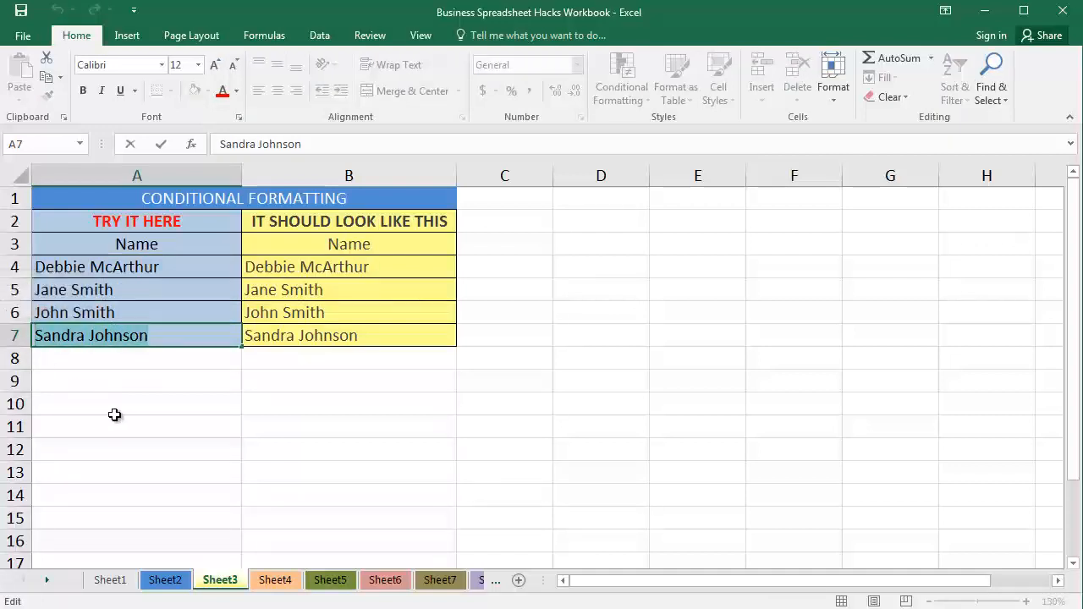
{"action": "type", "text": "zA"}
{"action": "key", "text": "BackSpace"}
{"action": "key", "text": "BackSpace"}
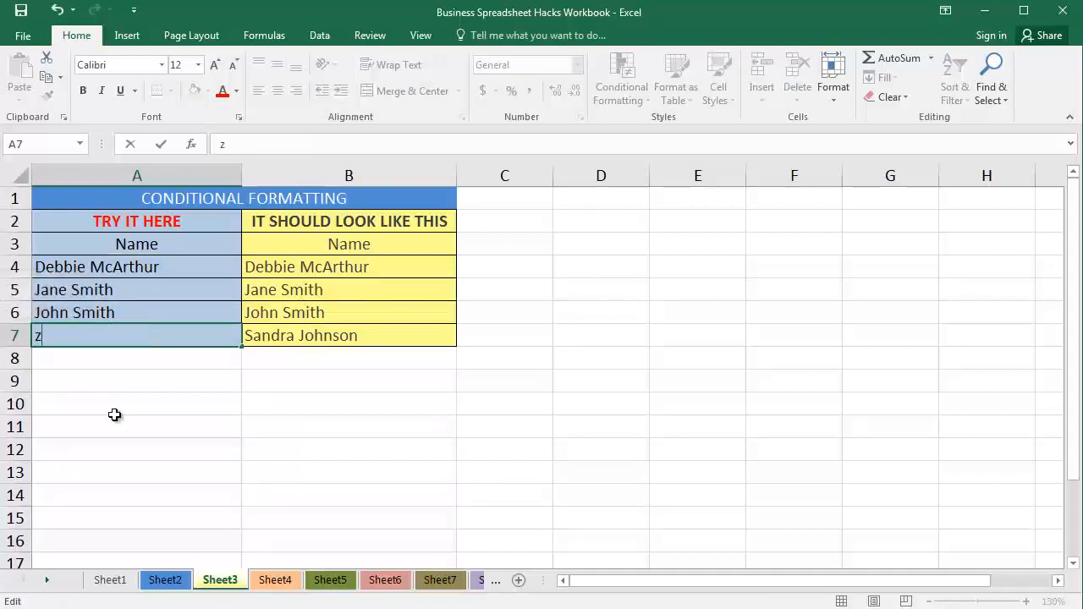
{"action": "type", "text": "Zac Smith"}
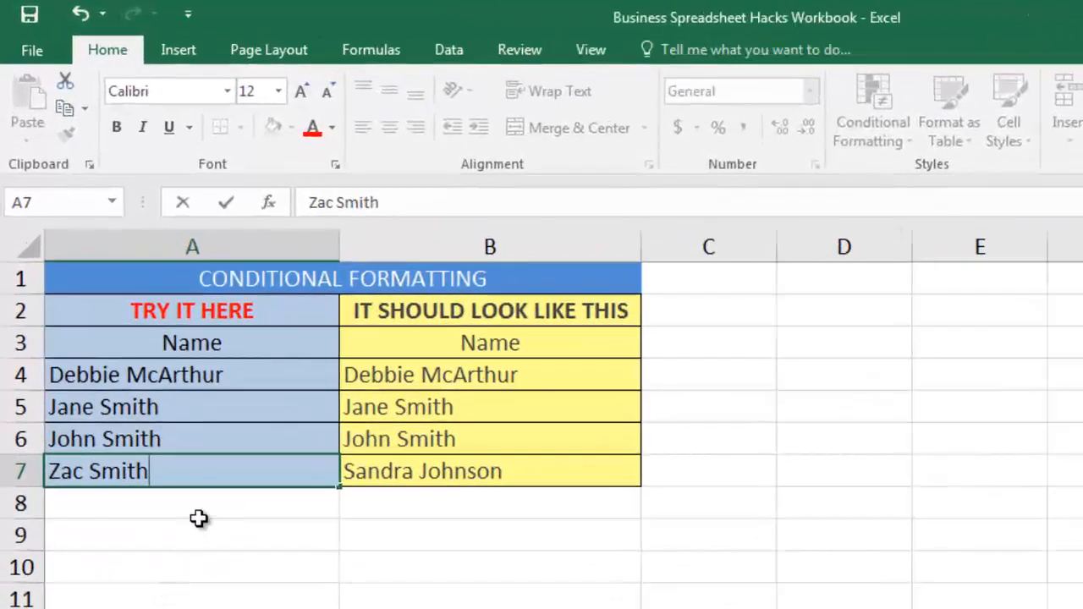
{"action": "key", "text": "Return"}
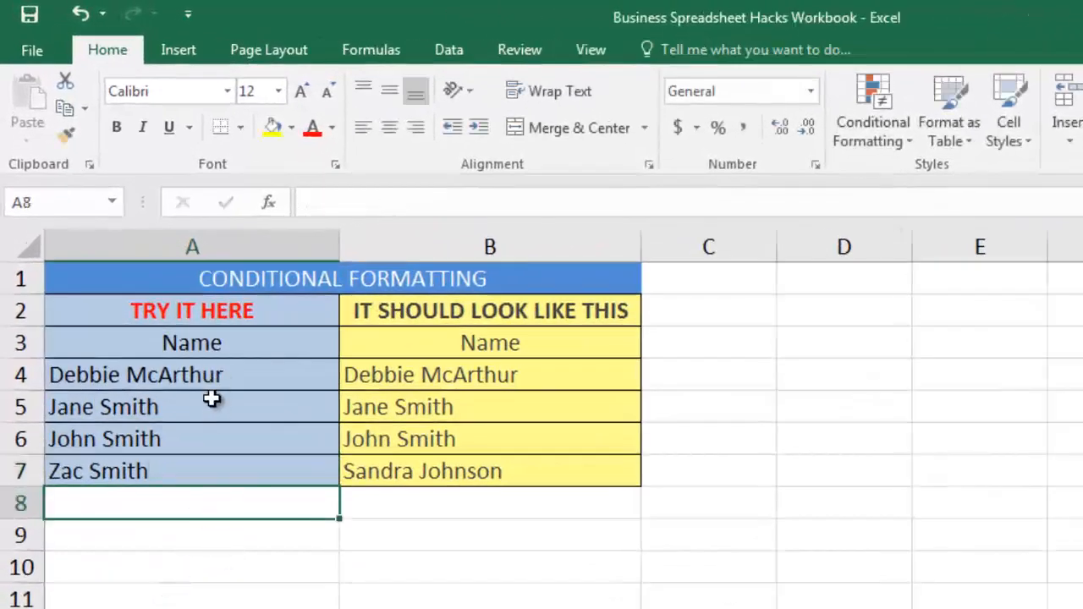
{"action": "left_click_drag", "start_coordinate": [434, 372], "coordinate": [433, 470]}
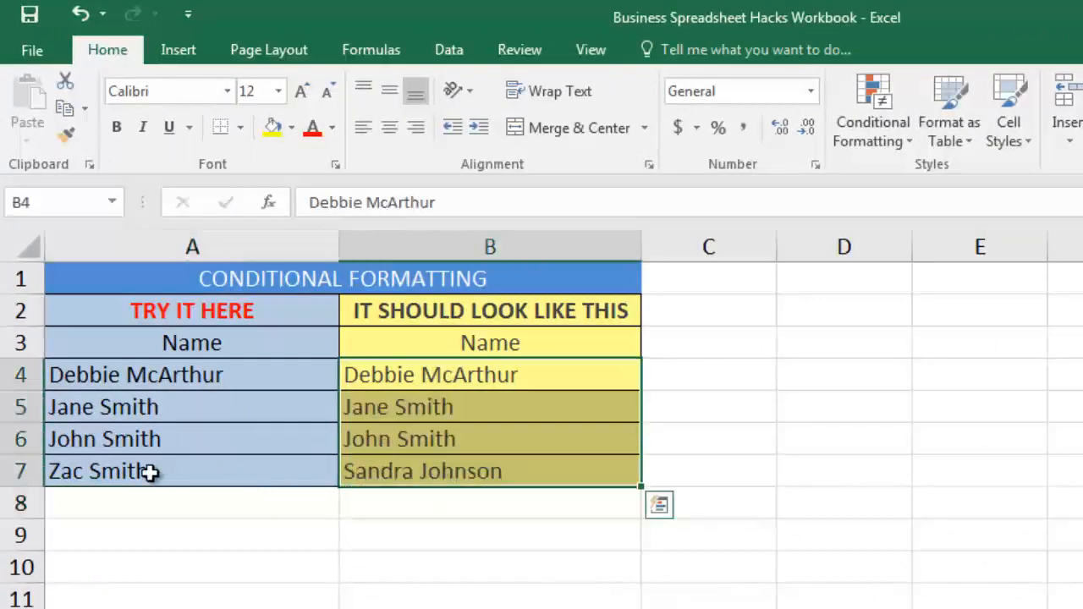
{"action": "left_click", "coordinate": [150, 472]}
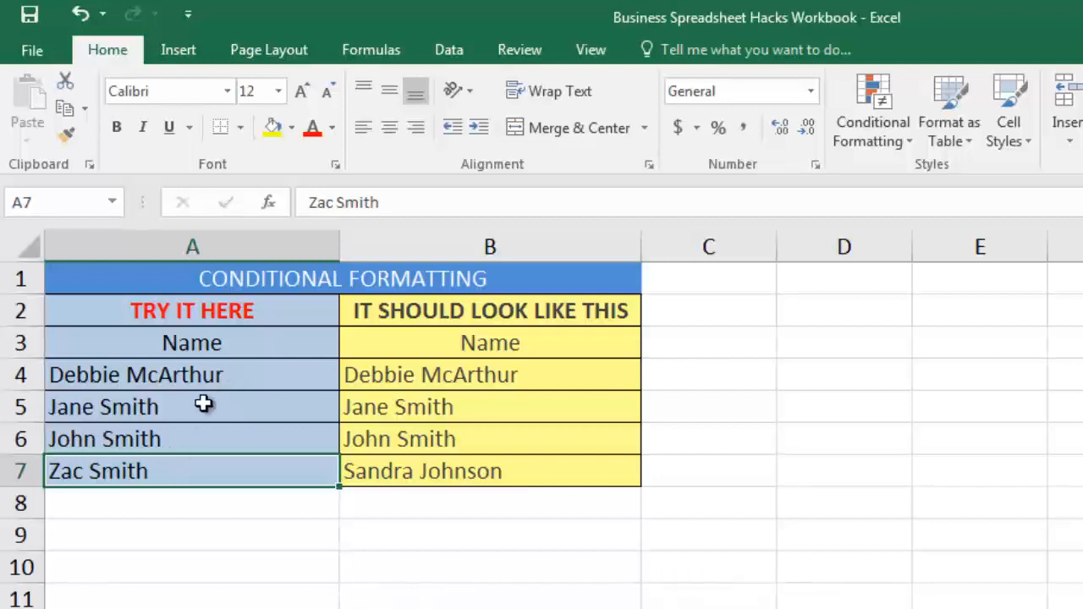
{"action": "left_click", "coordinate": [215, 378]}
{"action": "left_click_drag", "start_coordinate": [214, 379], "coordinate": [214, 436]}
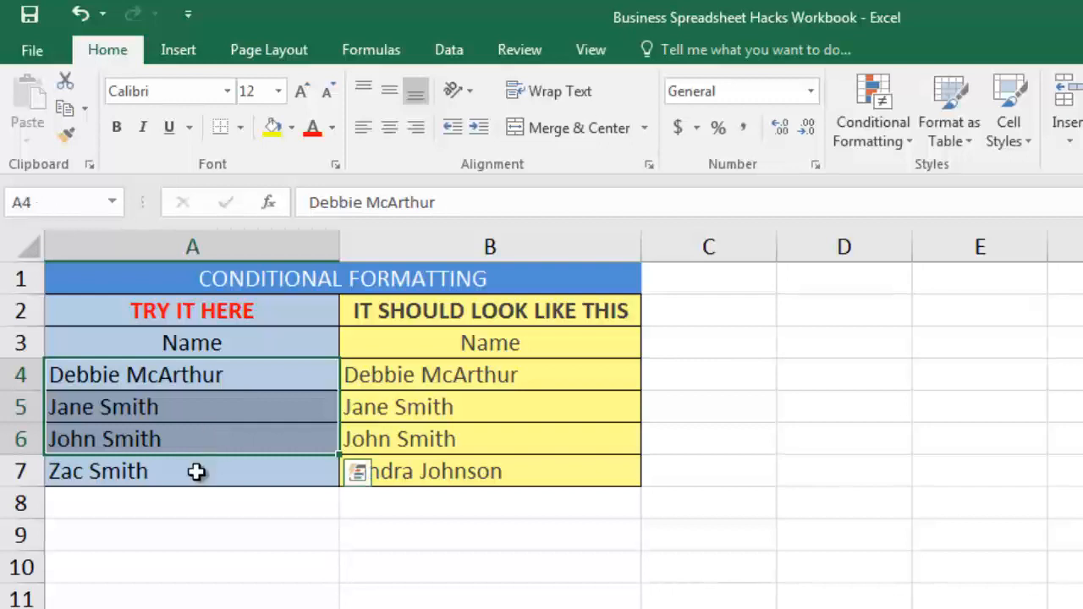
{"action": "left_click", "coordinate": [285, 483]}
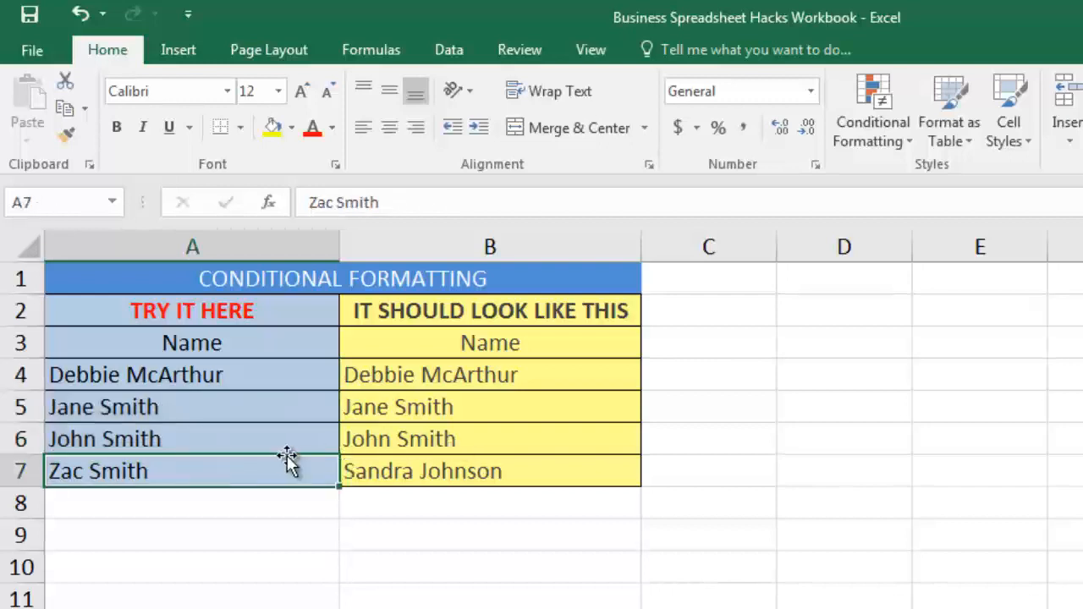
Sort the names in A4:A7 alphabetically, expanding the selection to include the adjacent data
{"action": "left_click_drag", "start_coordinate": [293, 382], "coordinate": [275, 472]}
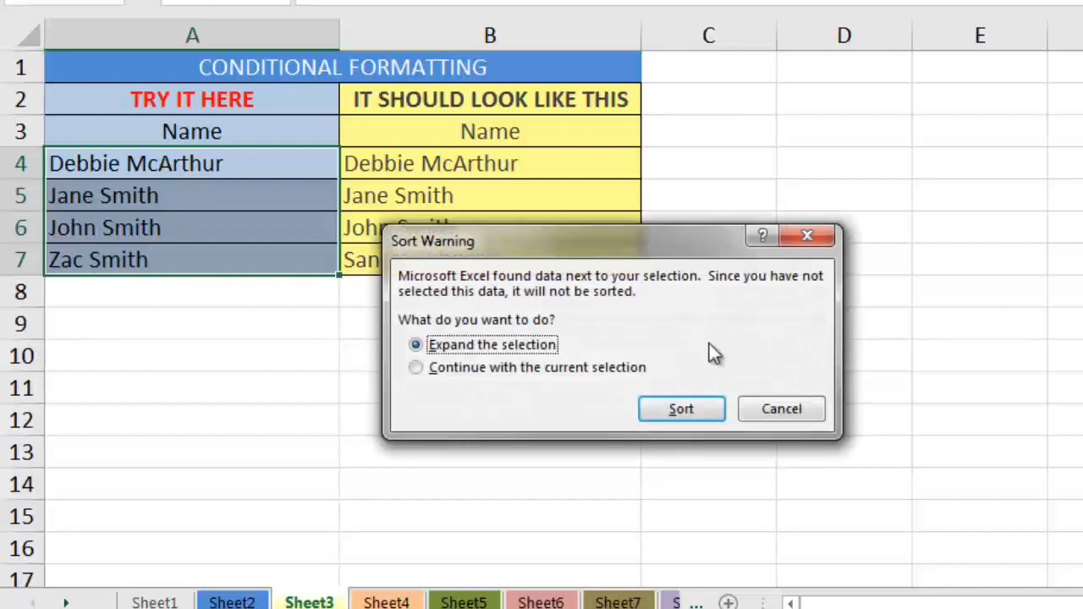
{"action": "left_click", "coordinate": [690, 404]}
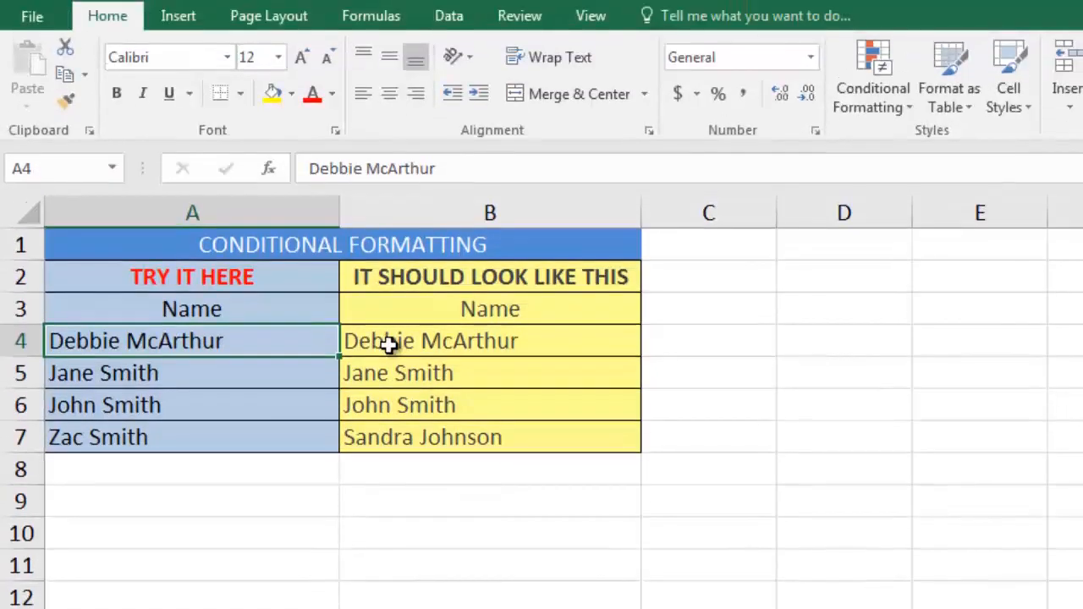
{"action": "left_click", "coordinate": [388, 166]}
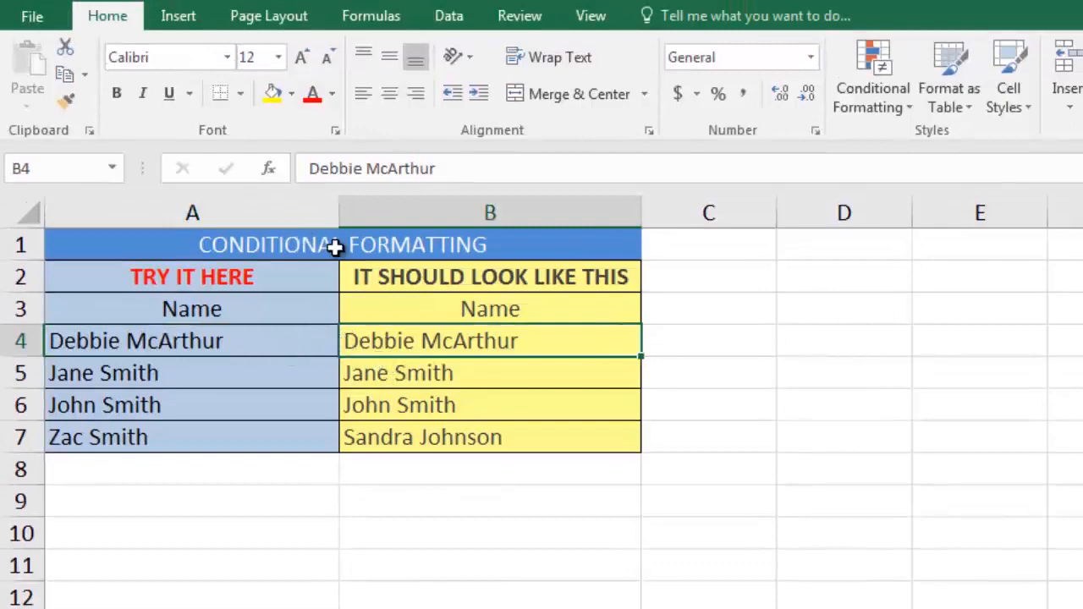
{"action": "left_click_drag", "start_coordinate": [380, 341], "coordinate": [356, 426]}
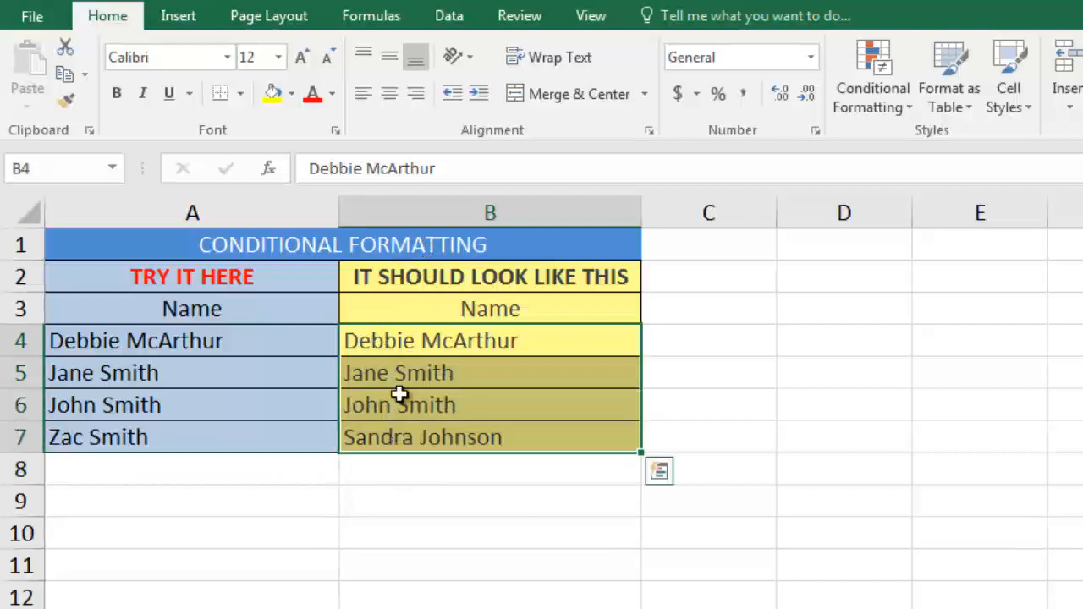
{"action": "left_click_drag", "start_coordinate": [381, 341], "coordinate": [283, 353]}
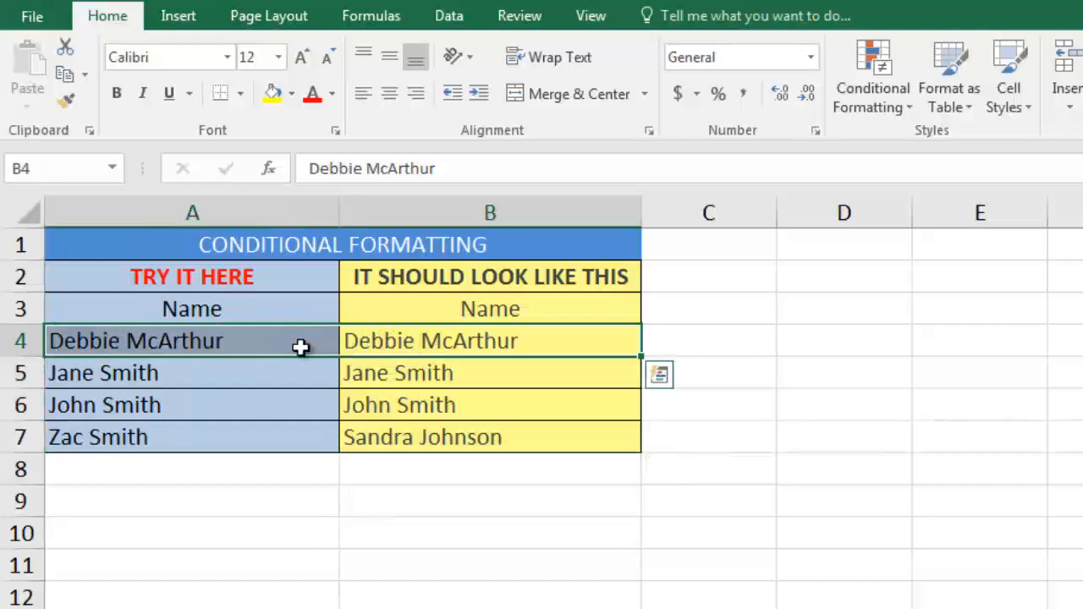
Set up an Equal To highlight rule for the names in A4:A7, comparing them with the relative reference =B4
{"action": "left_click_drag", "start_coordinate": [301, 347], "coordinate": [291, 438]}
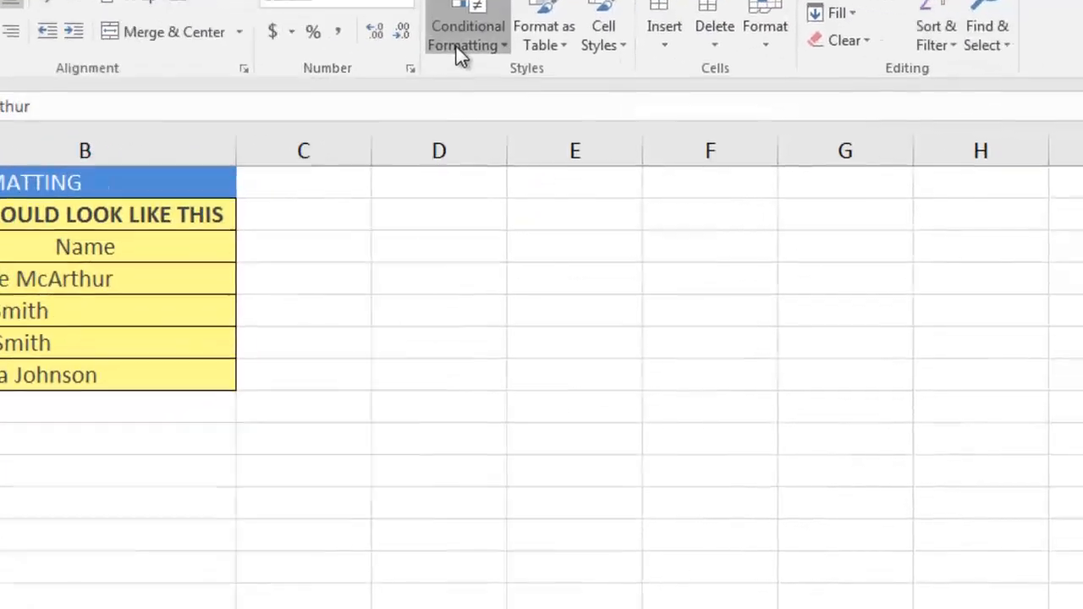
{"action": "left_click", "coordinate": [456, 46]}
{"action": "mouse_move", "coordinate": [493, 102]}
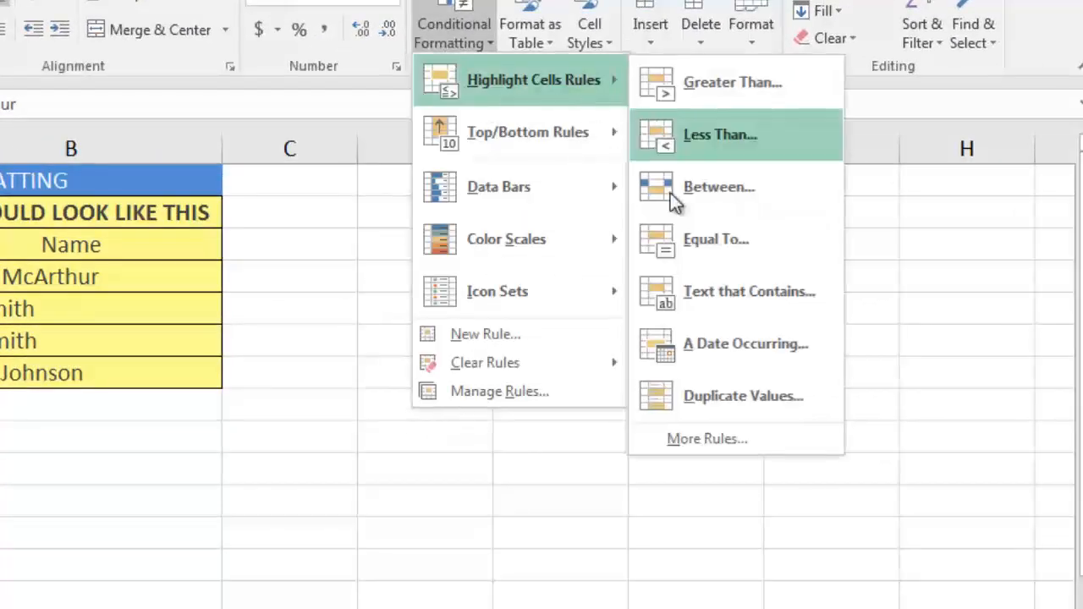
{"action": "left_click", "coordinate": [685, 237]}
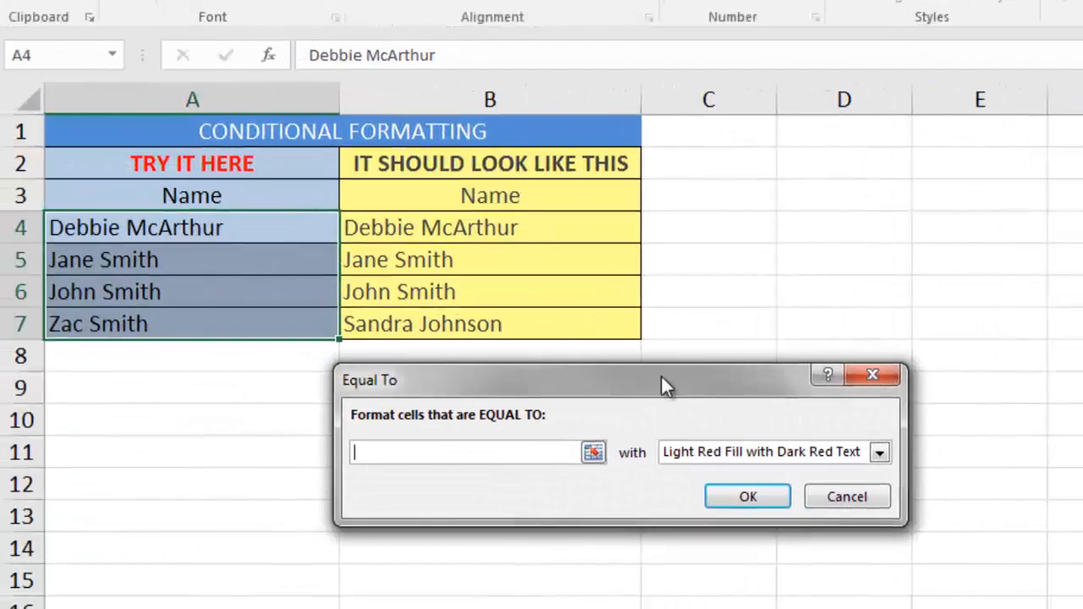
{"action": "left_click_drag", "start_coordinate": [633, 381], "coordinate": [626, 398]}
{"action": "left_click", "coordinate": [510, 468]}
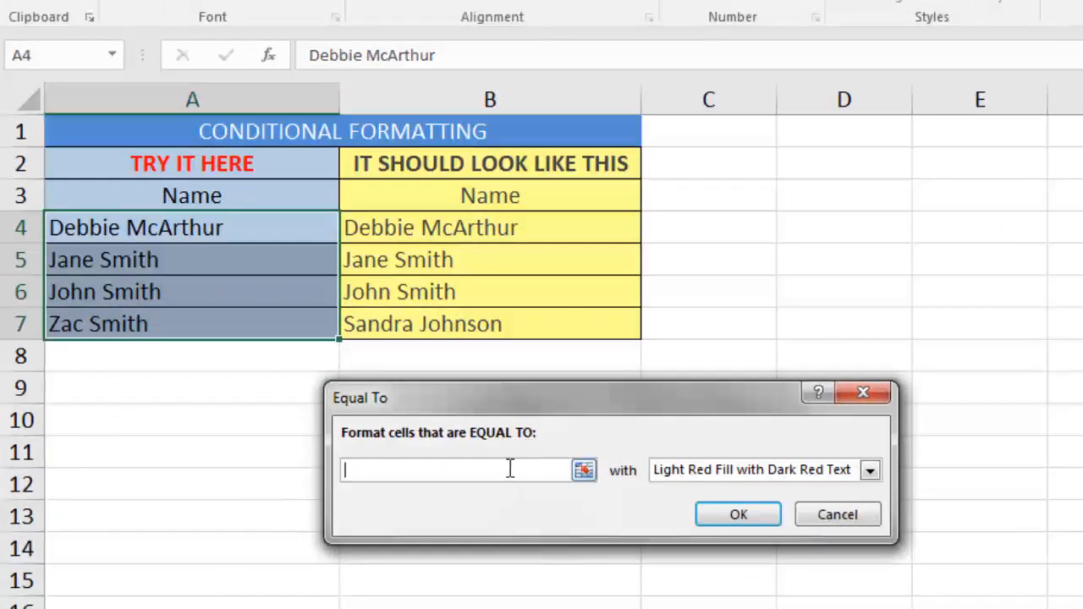
{"action": "type", "text": "="}
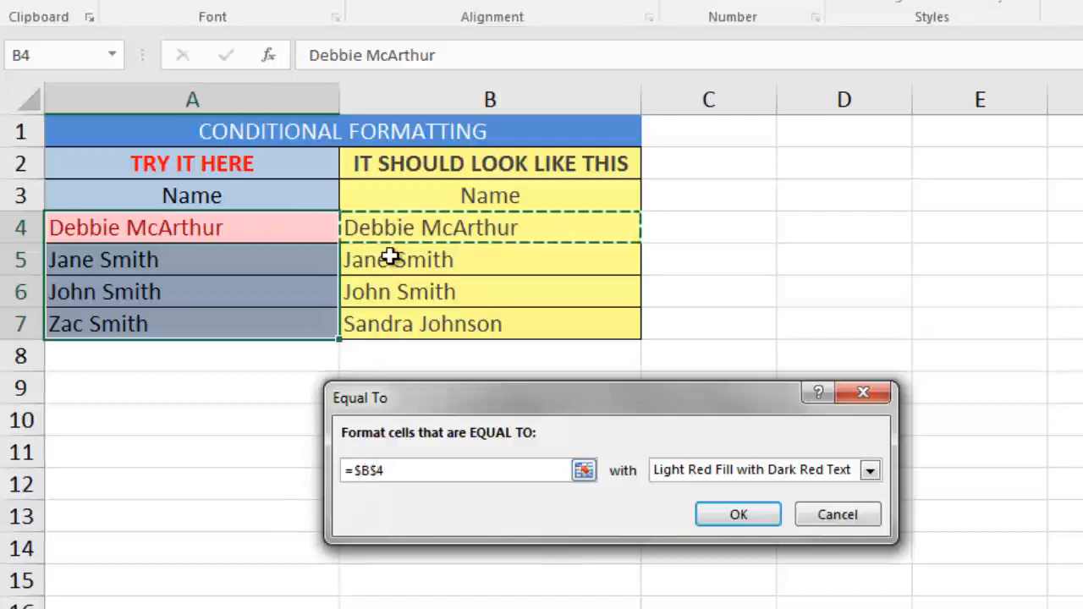
{"action": "left_click_drag", "start_coordinate": [392, 472], "coordinate": [358, 477]}
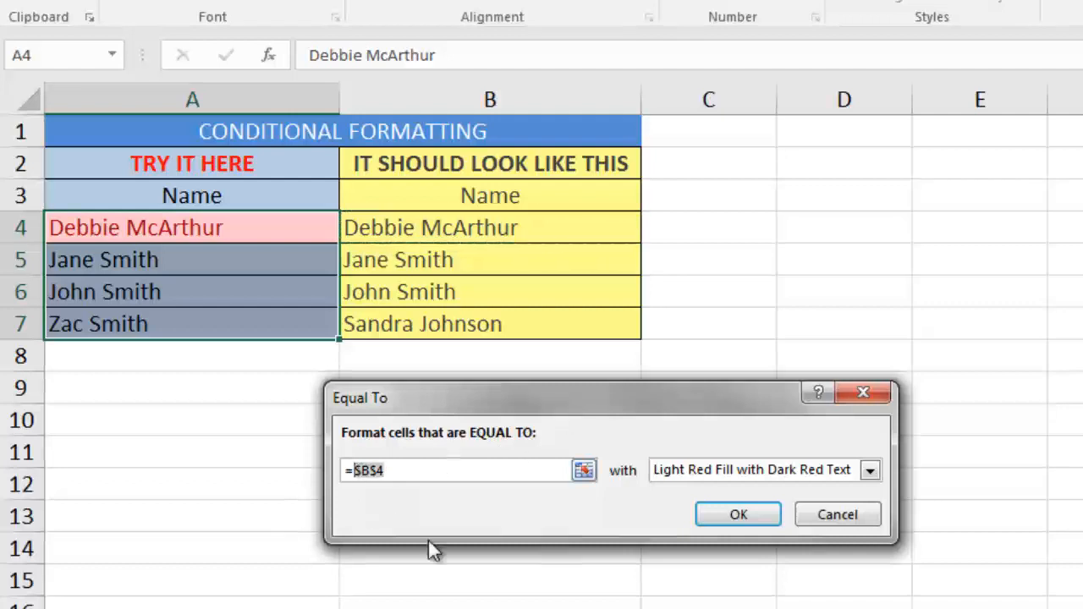
{"action": "type", "text": "B4"}
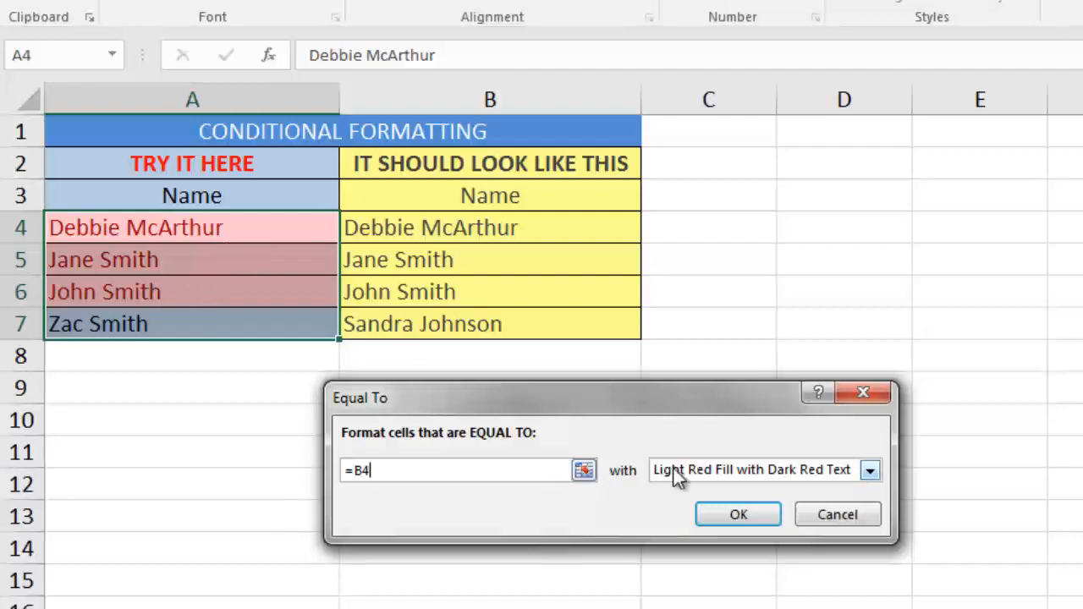
Give the Equal To rule a custom format with a light green background fill
{"action": "left_click", "coordinate": [870, 471]}
{"action": "left_click", "coordinate": [688, 586]}
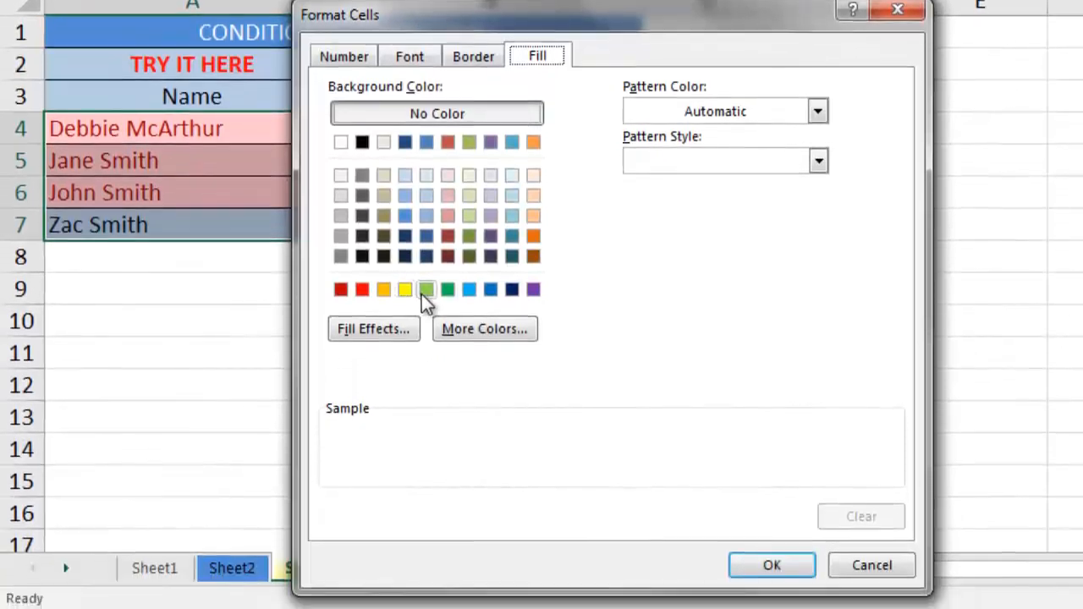
{"action": "left_click", "coordinate": [425, 290]}
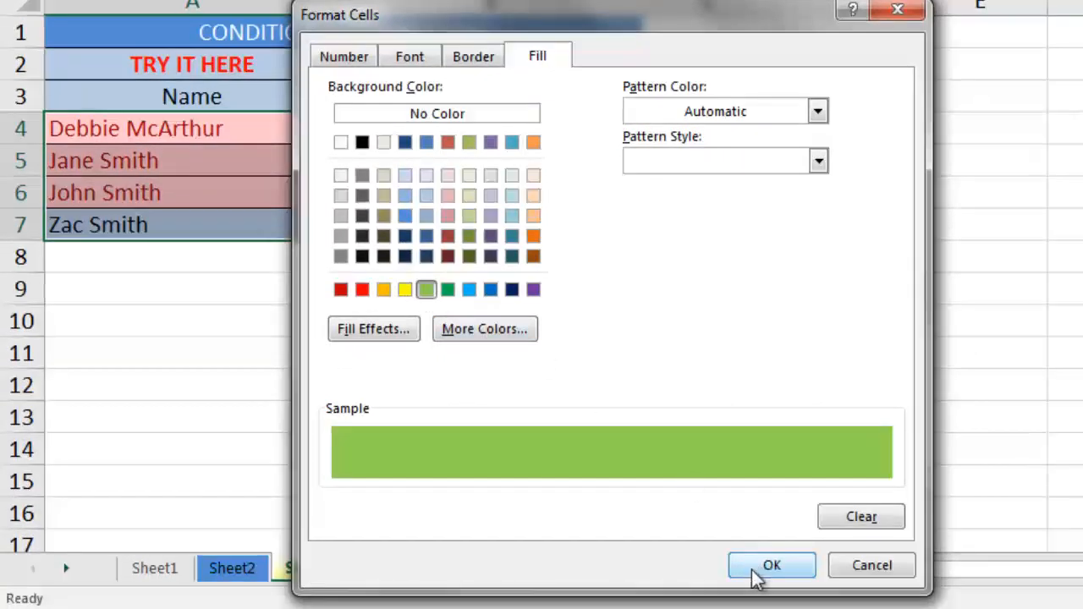
{"action": "left_click", "coordinate": [757, 564]}
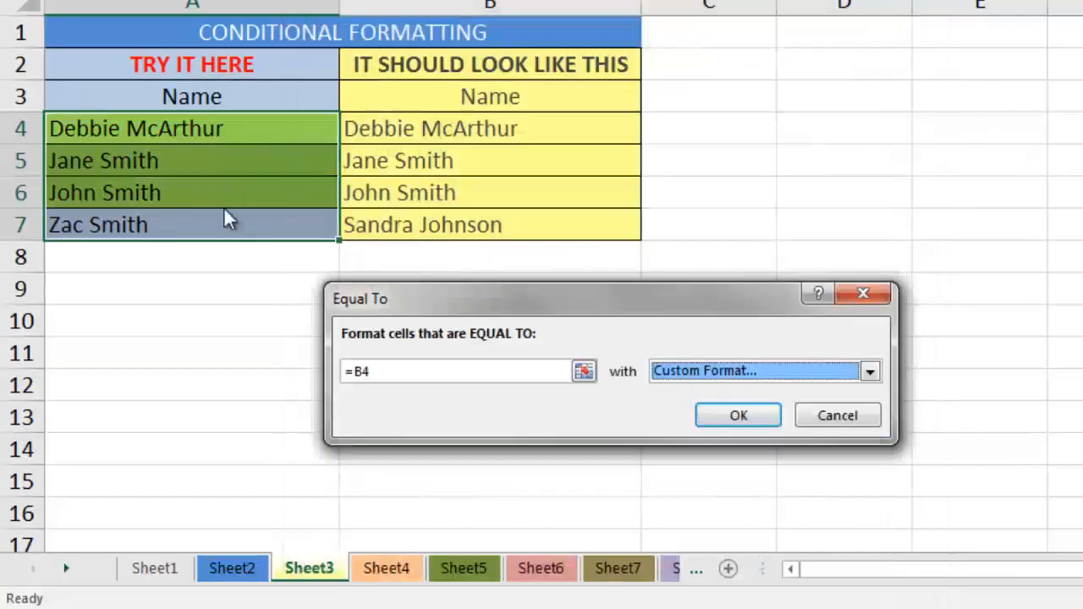